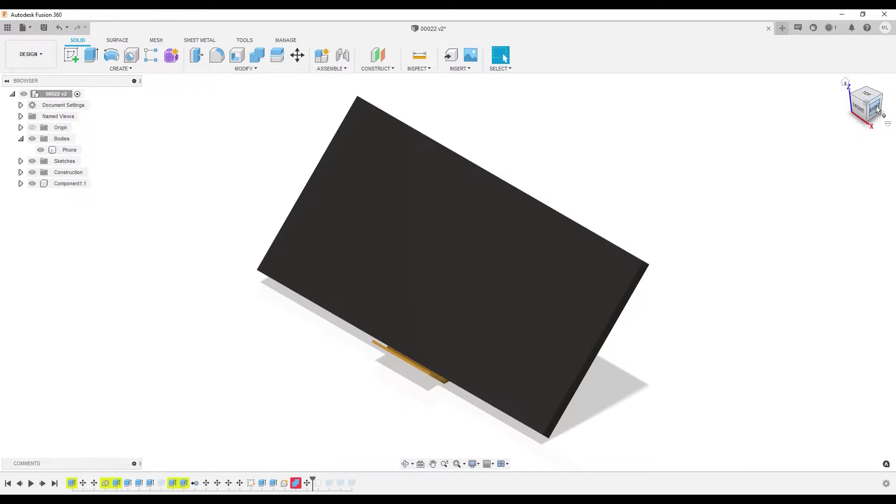
- Examine how the phone sits on the stand from the back, right and home views, temporarily hiding the Phone body and Component1
click(878, 110)
click(850, 102)
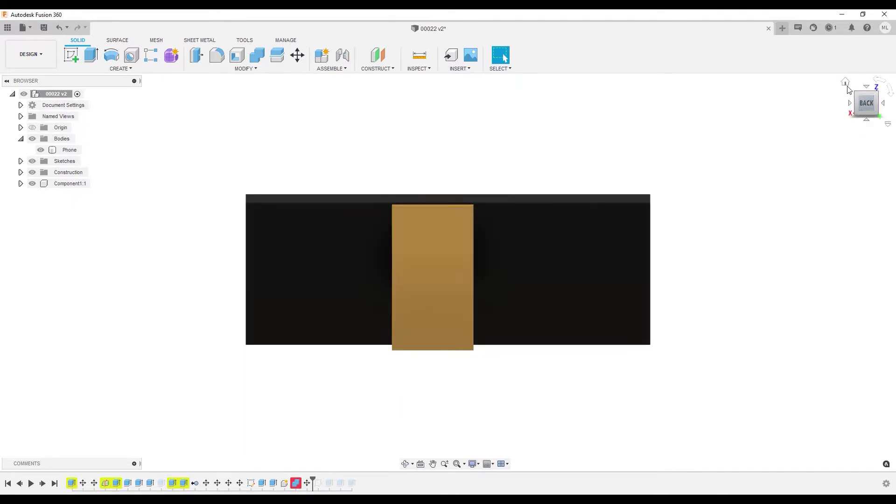
click(844, 83)
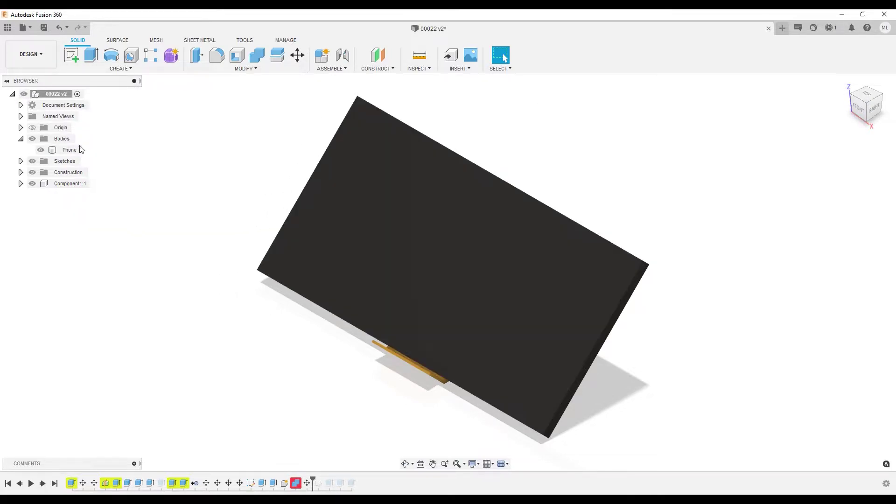
click(40, 150)
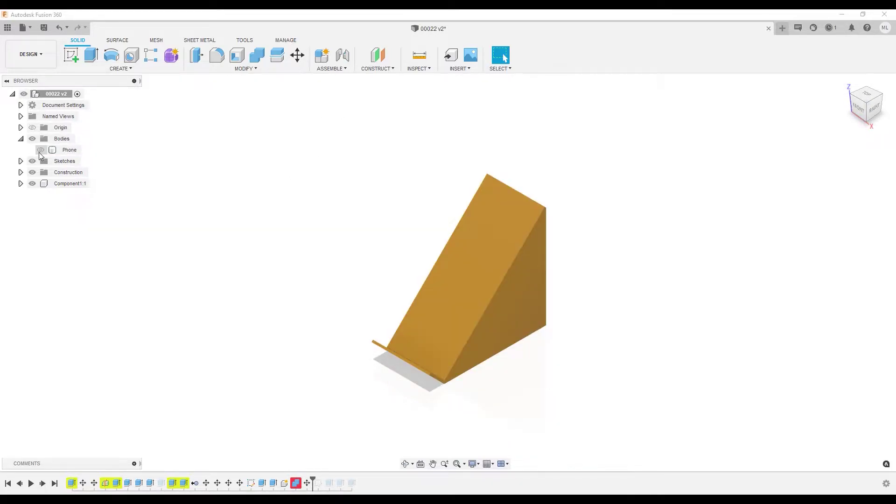
click(39, 153)
click(32, 184)
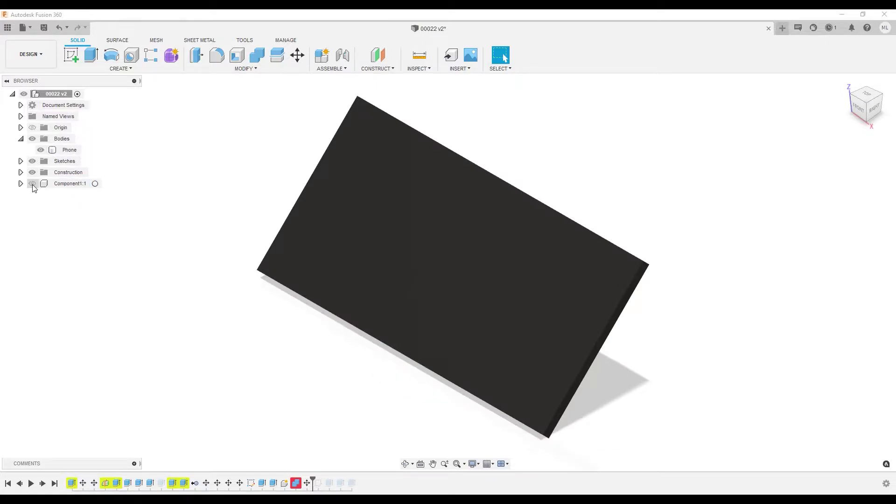
click(873, 110)
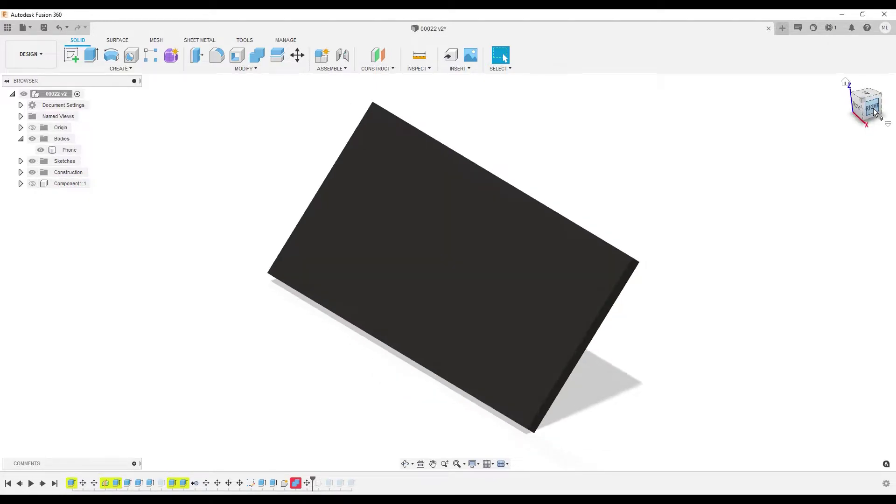
click(34, 184)
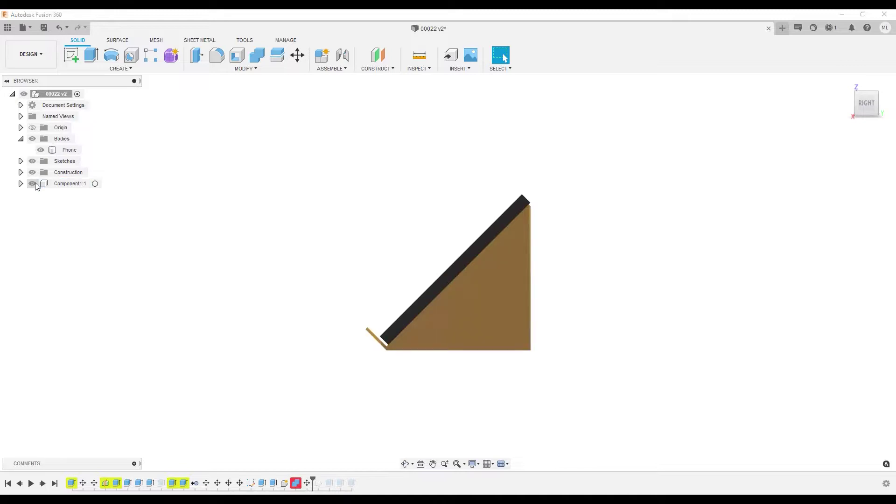
click(845, 82)
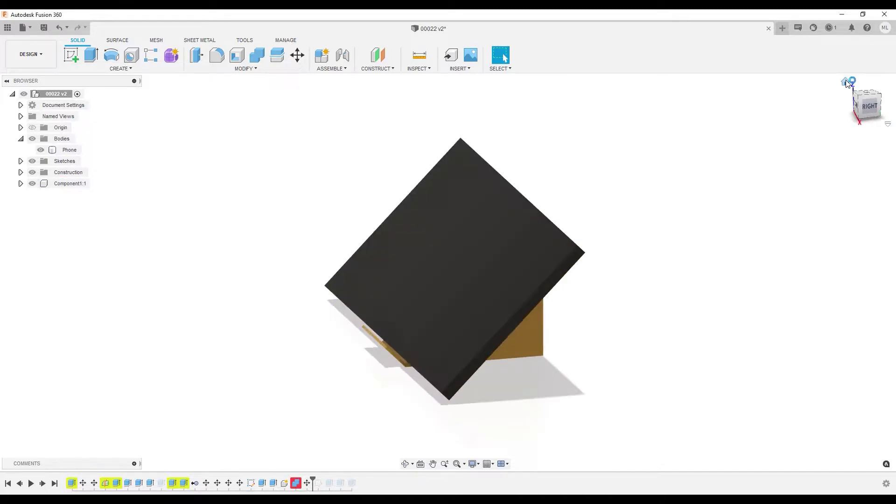
- Switch to the Animation workspace and examine the model from the right, toggling the visibility of Component1 and the whole assembly
click(29, 54)
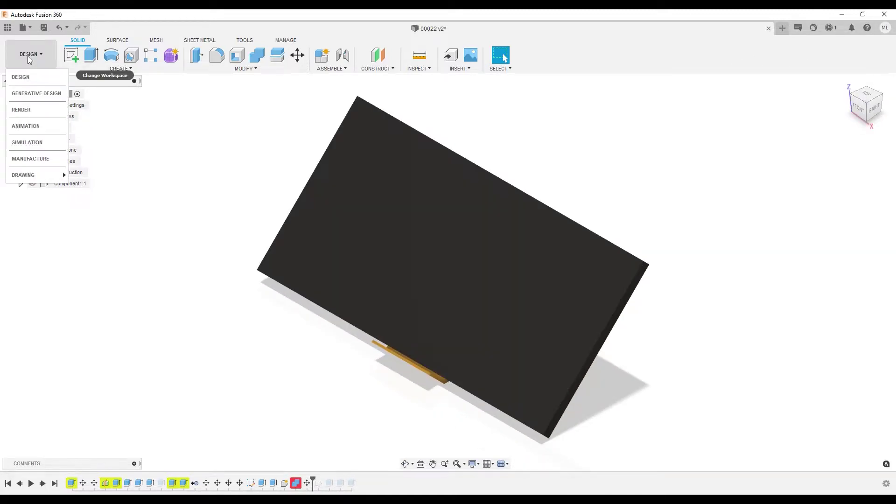
click(32, 125)
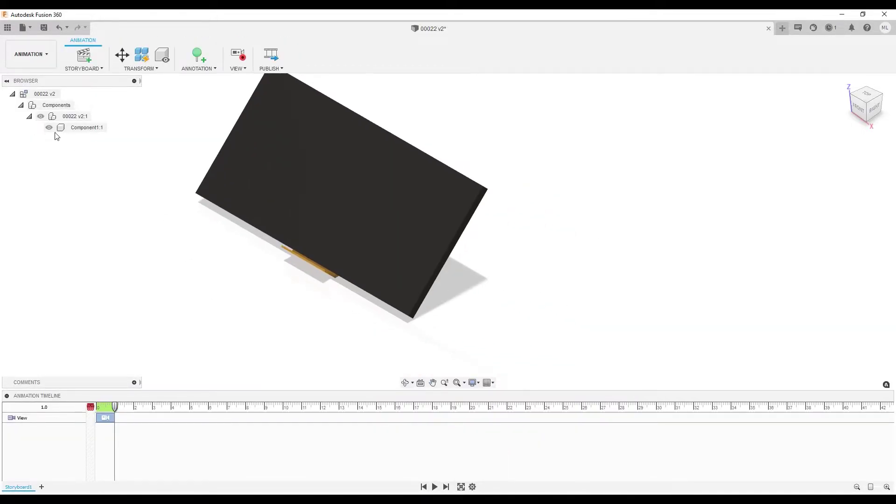
click(49, 127)
click(874, 108)
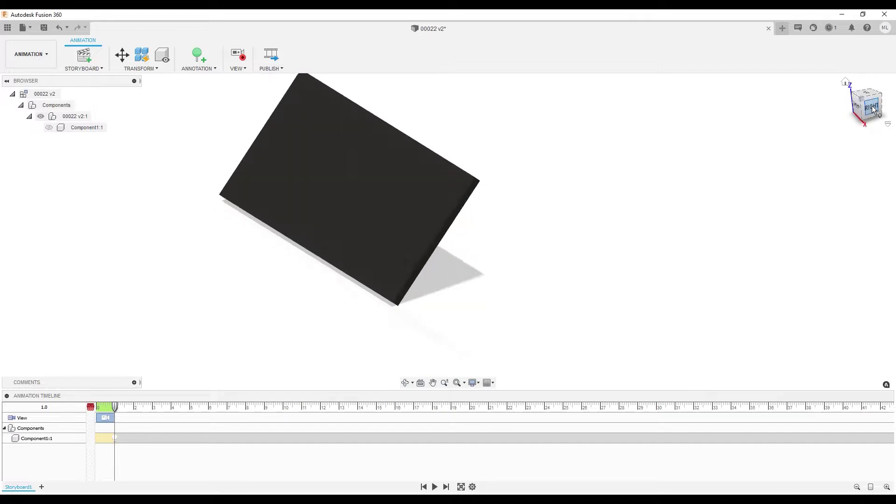
click(49, 127)
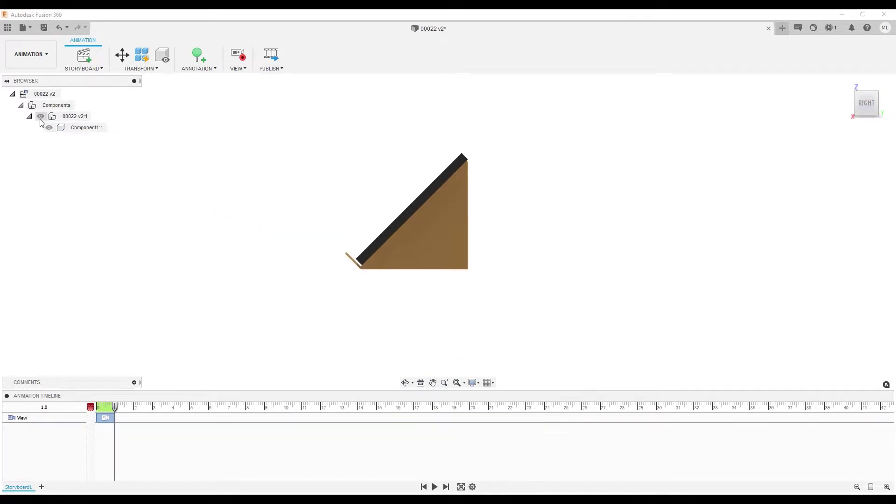
click(41, 116)
click(41, 117)
click(844, 82)
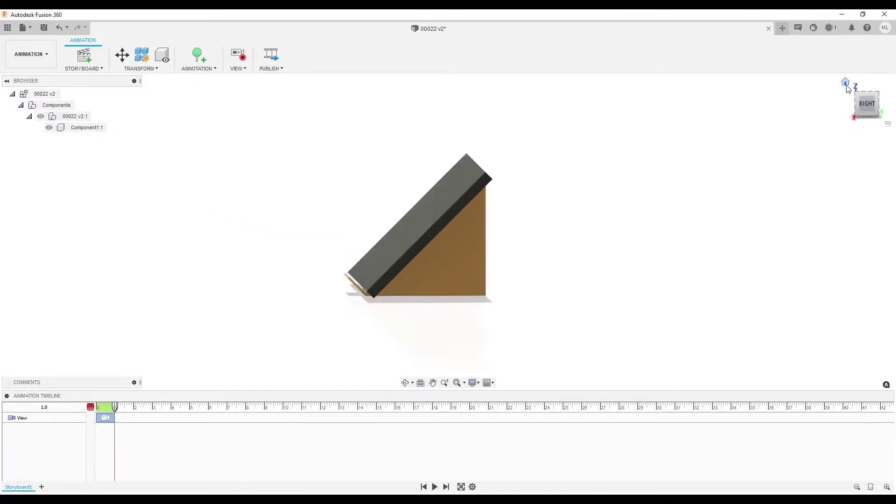
middle_click(794, 140)
key(m)
click(490, 276)
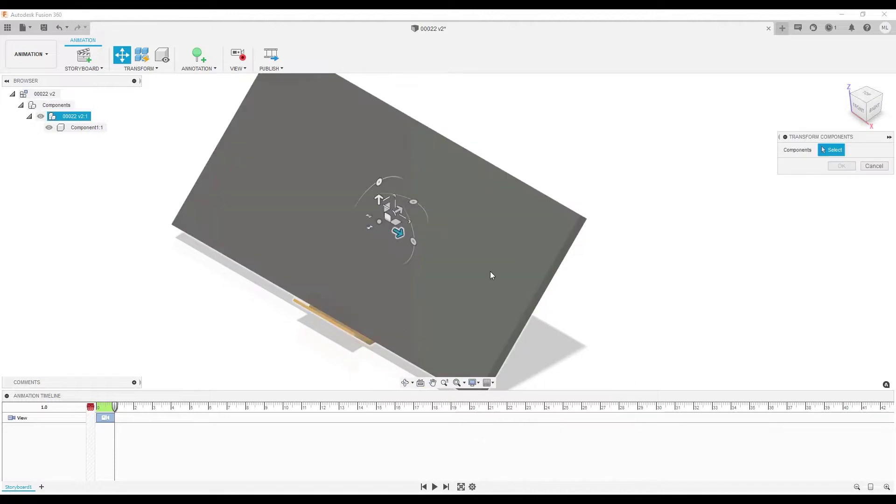
middle_drag(567, 188, 514, 234)
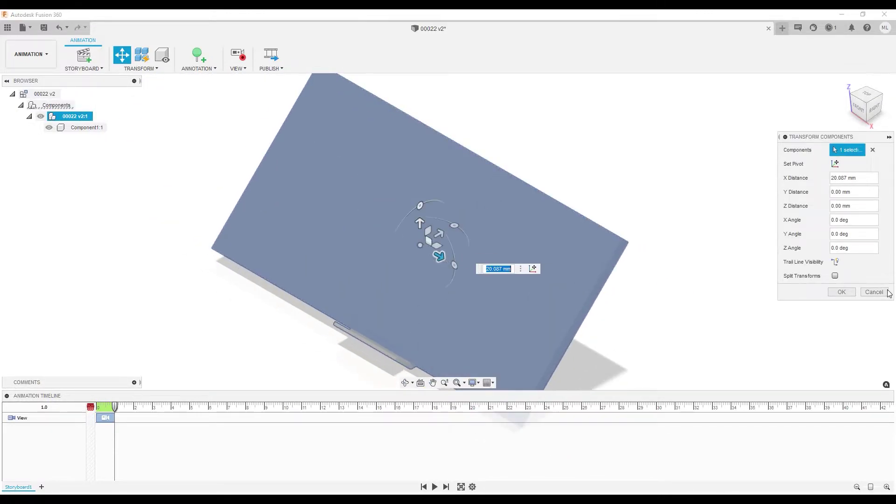
click(874, 292)
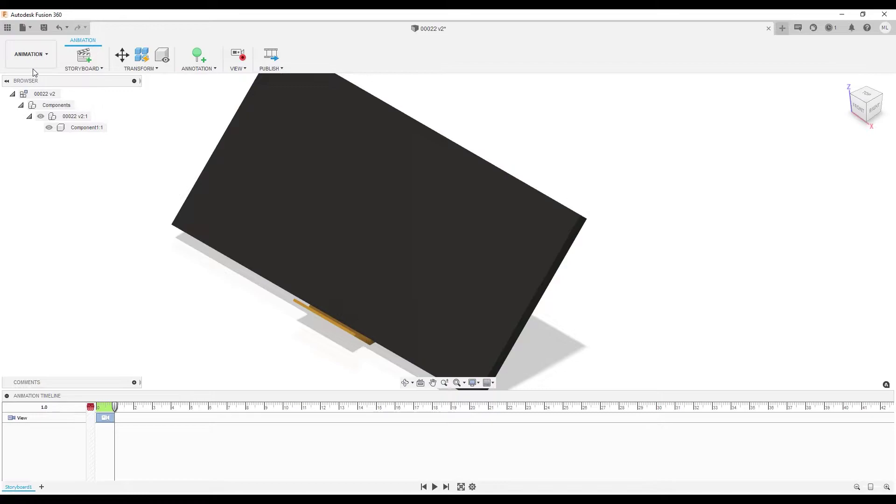
- Return to the Design workspace and create a component from the Phone body
click(31, 54)
click(21, 77)
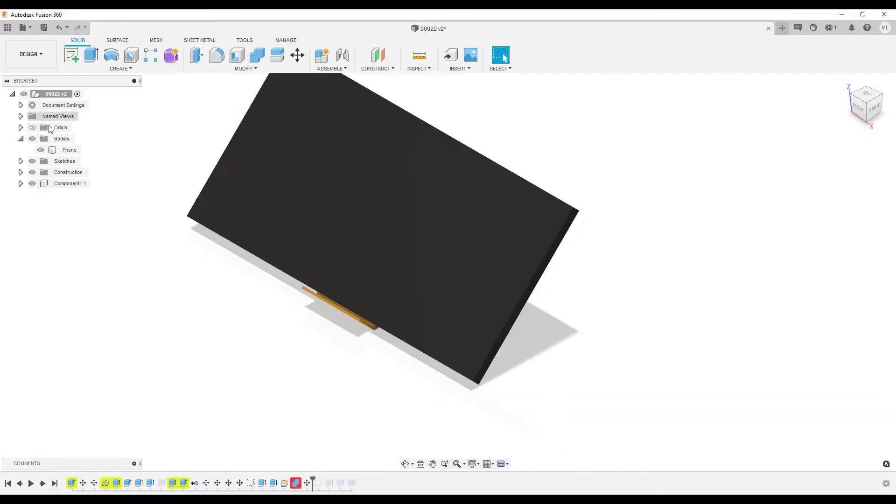
click(69, 150)
right_click(70, 151)
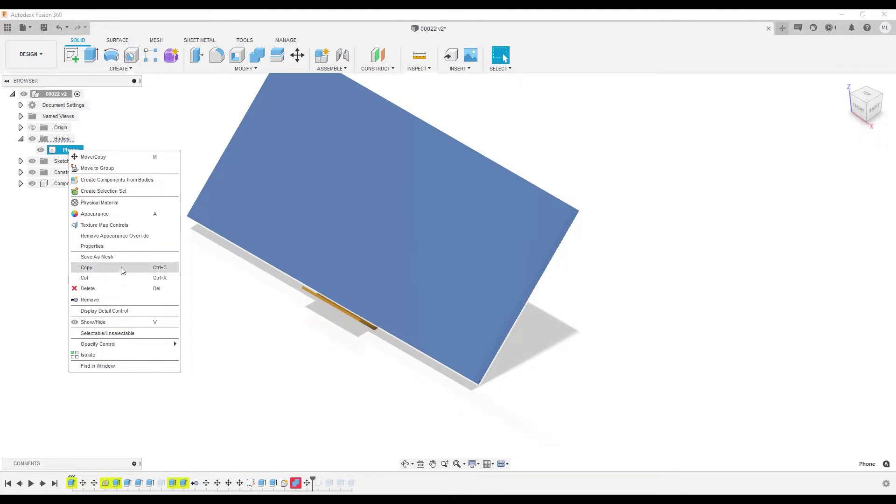
click(128, 180)
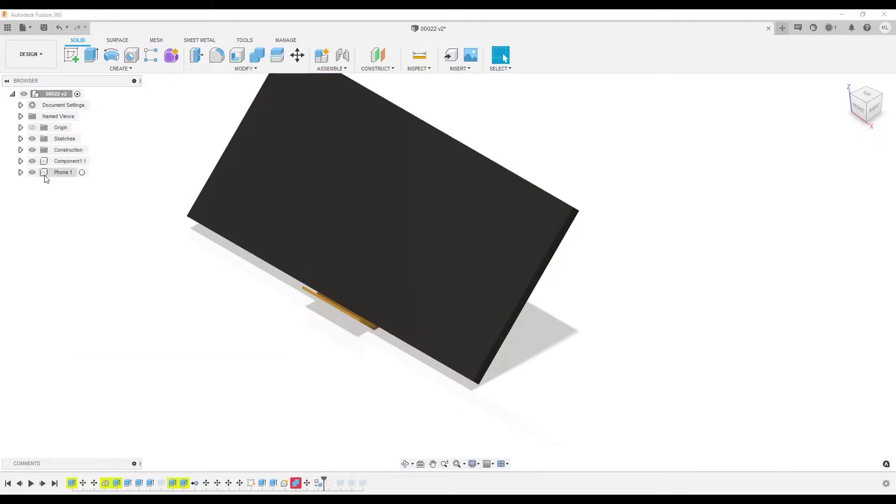
click(20, 162)
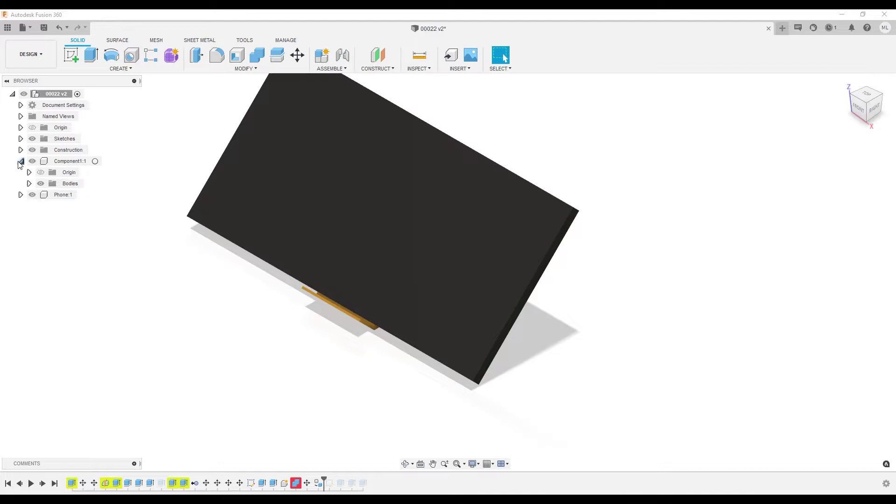
click(20, 161)
click(36, 173)
key(Escape)
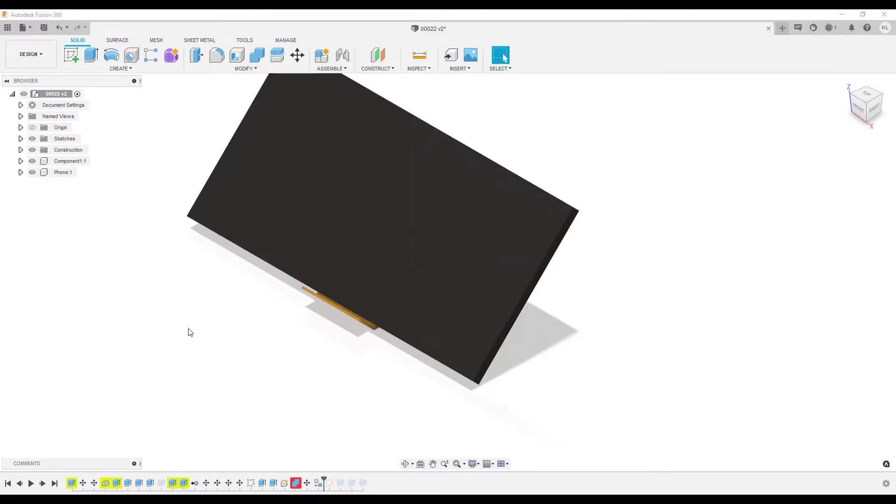
- Move the phone body lengthwise along the X direction until it is clear of the stand
scroll(469, 390, down, 2)
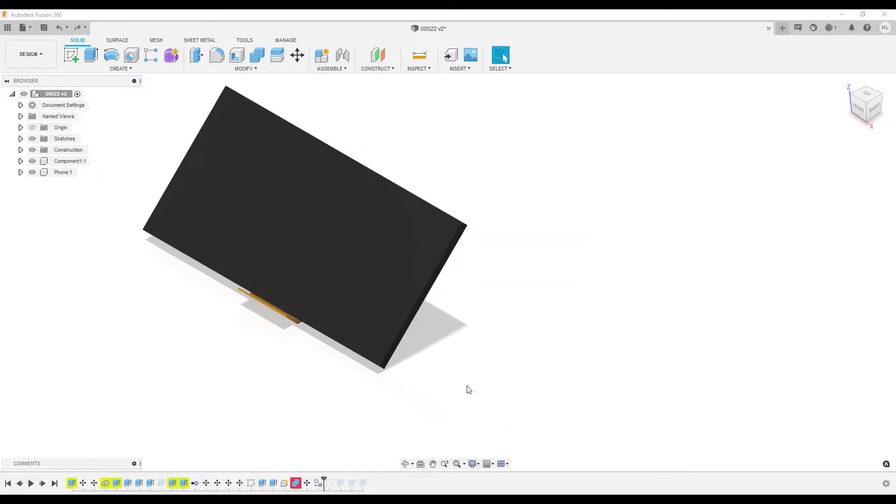
key(m)
click(417, 300)
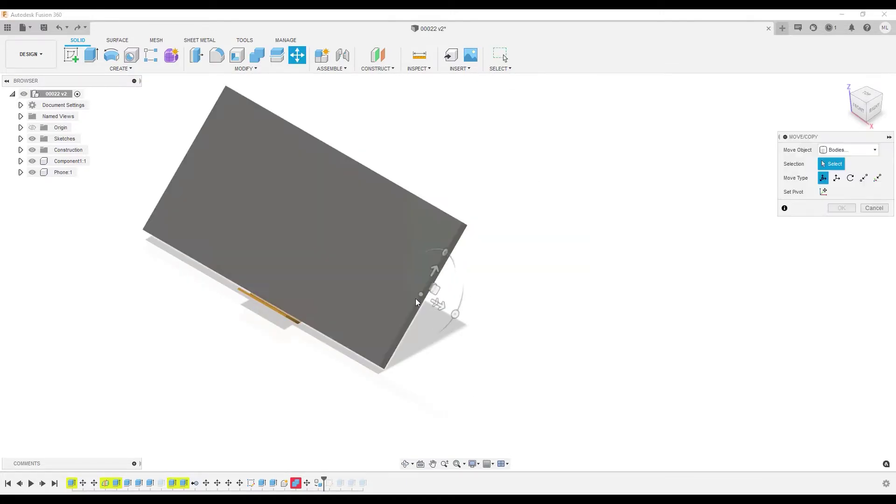
drag(438, 303, 676, 441)
click(842, 305)
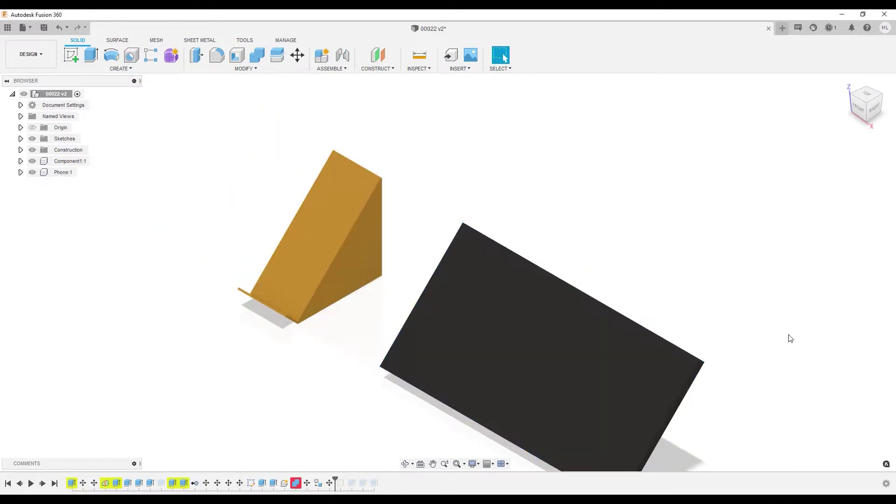
- Create a joint that seats the middle of the phone's lower long side on the stand's front lip
middle_drag(790, 336, 492, 146)
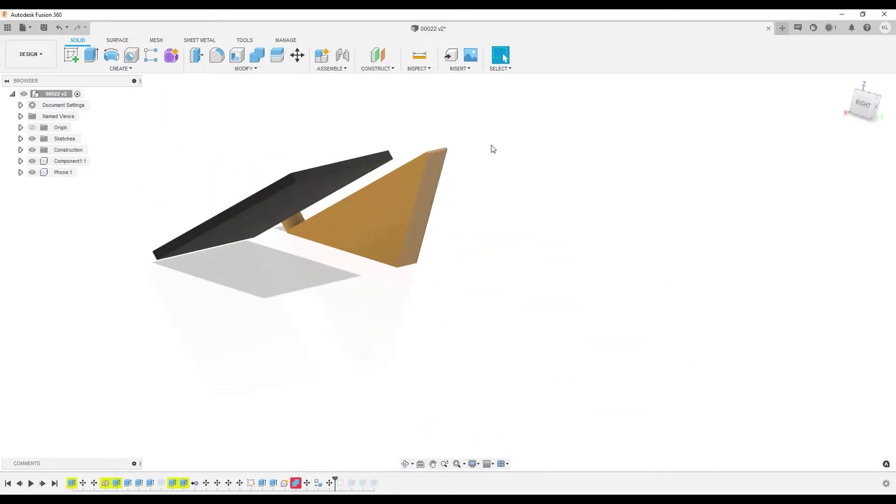
click(347, 68)
click(349, 92)
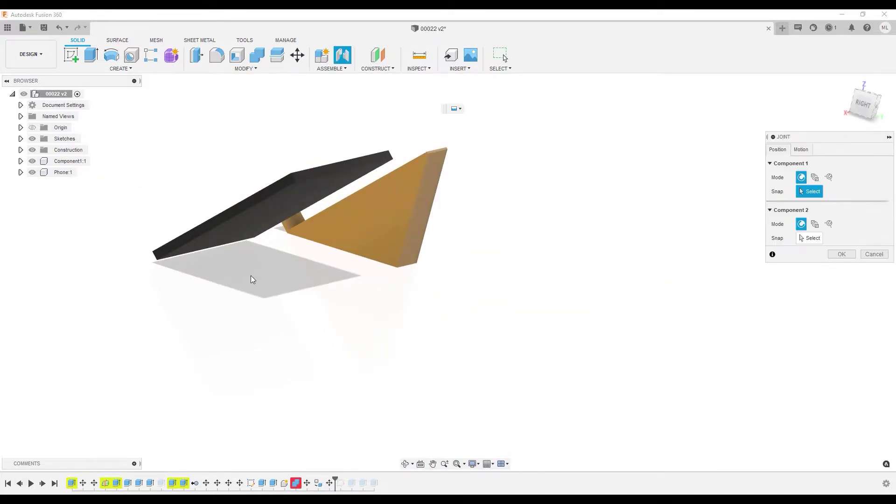
click(206, 252)
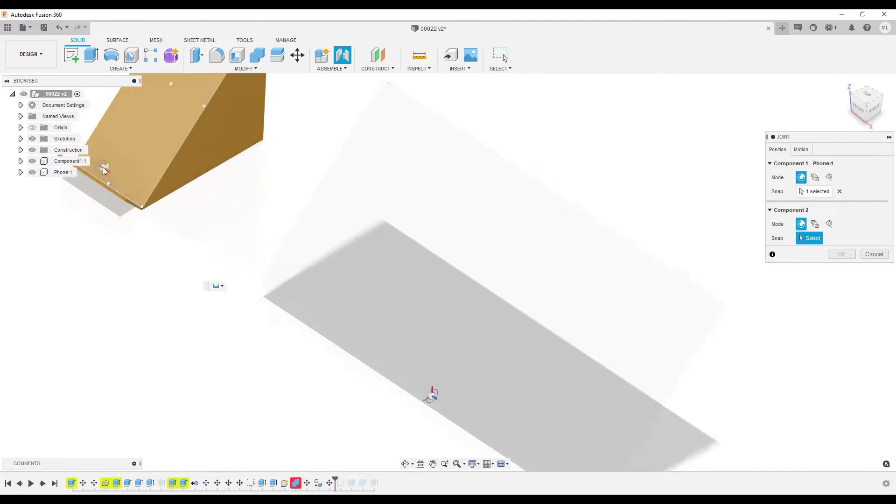
click(110, 201)
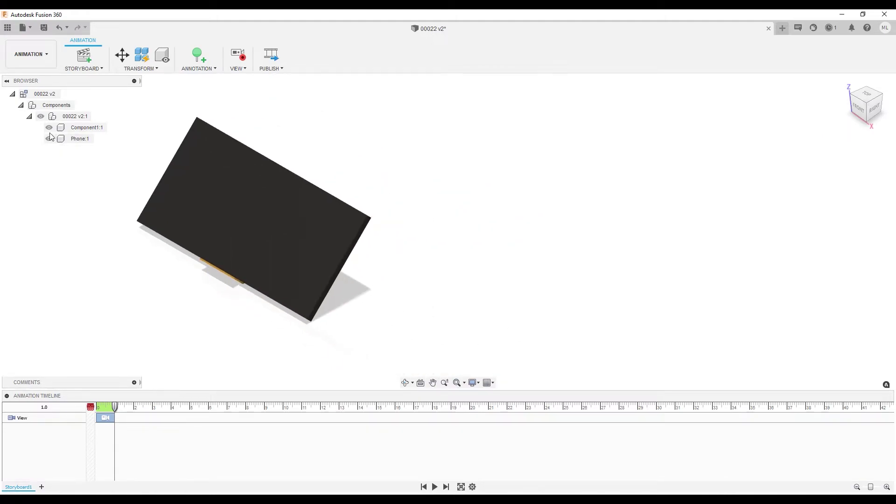
- Hide and reshow Component1 in the Animation workspace while checking the phone from the right, and return to the home view
click(48, 129)
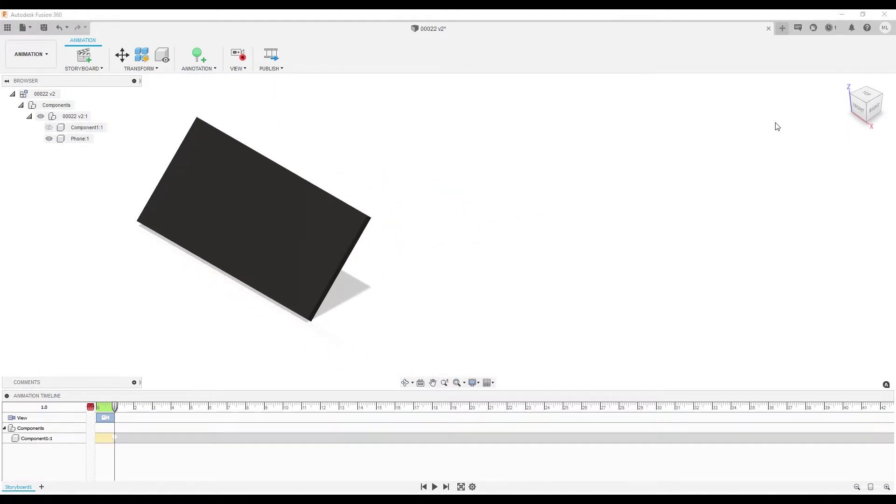
click(874, 108)
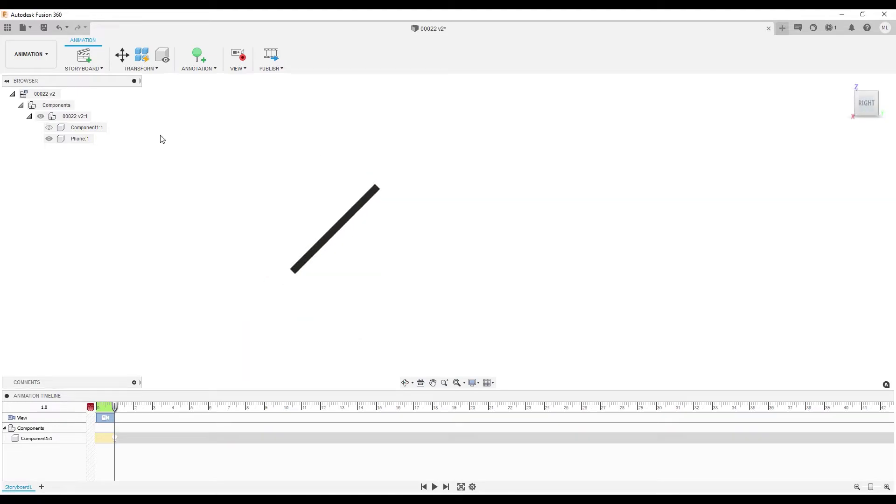
click(49, 128)
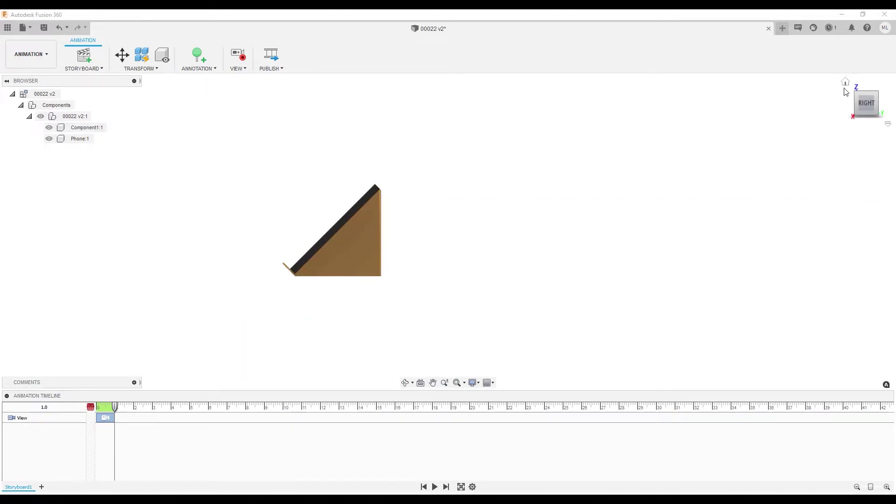
click(845, 87)
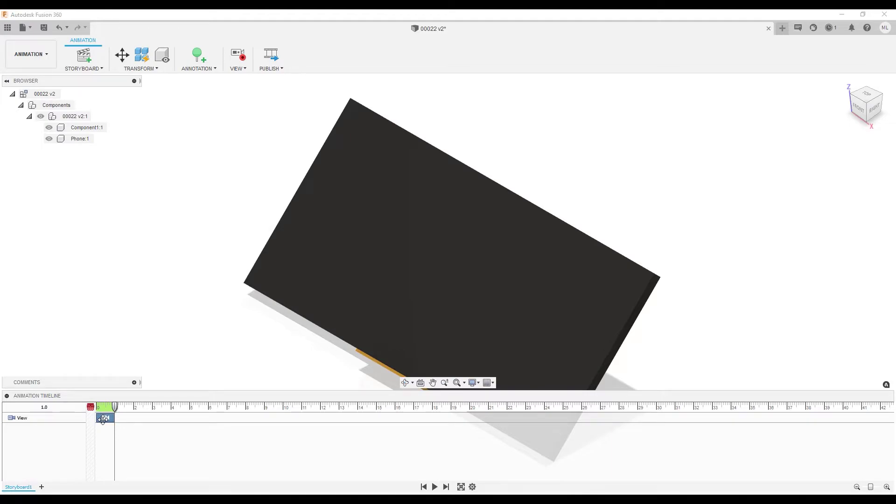
- Delete the recorded view action from the animation timeline and move the playhead to the starting zone
key(Delete)
click(91, 407)
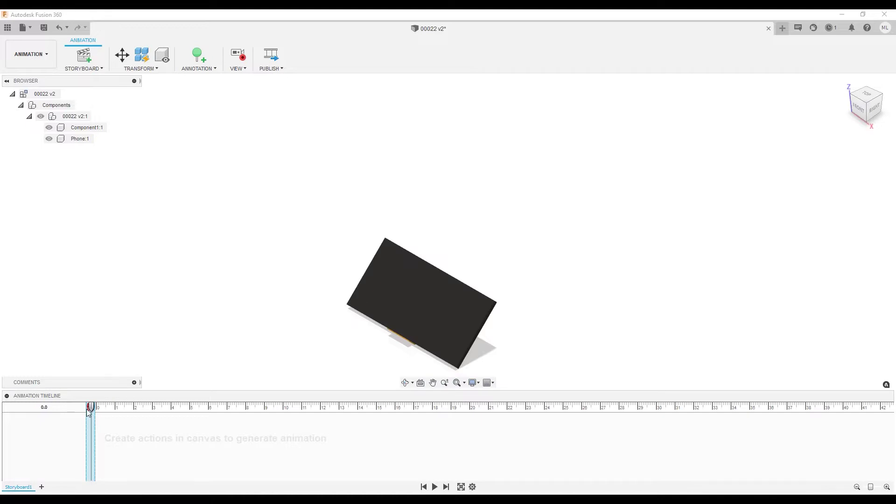
- Record a camera change to the right-side view at 1.00 on the animation timeline and advance the playhead to 2.00
drag(94, 409, 116, 410)
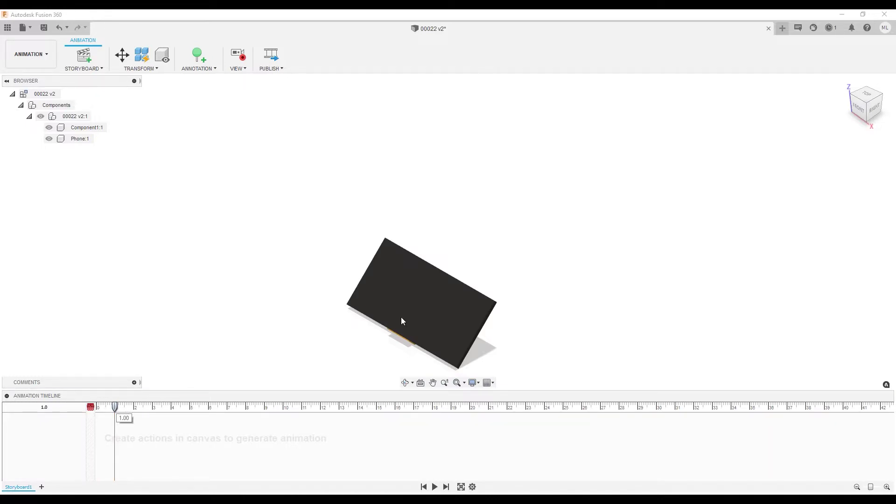
click(874, 110)
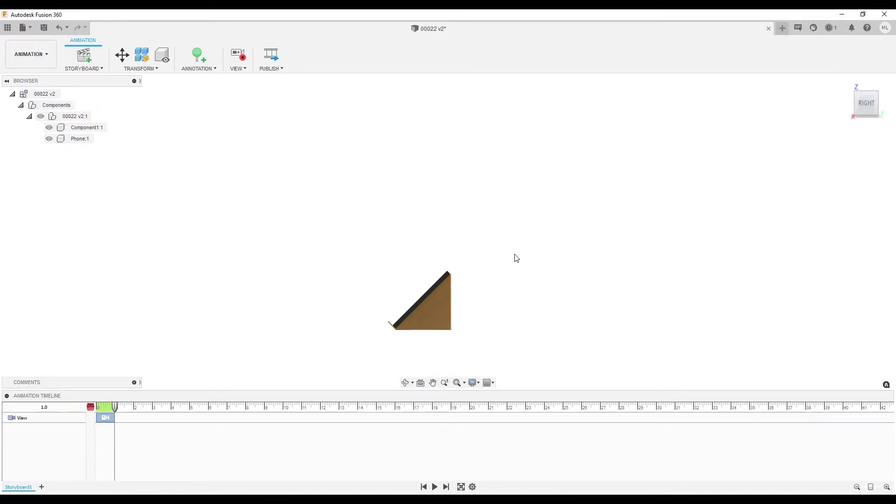
drag(116, 408, 134, 409)
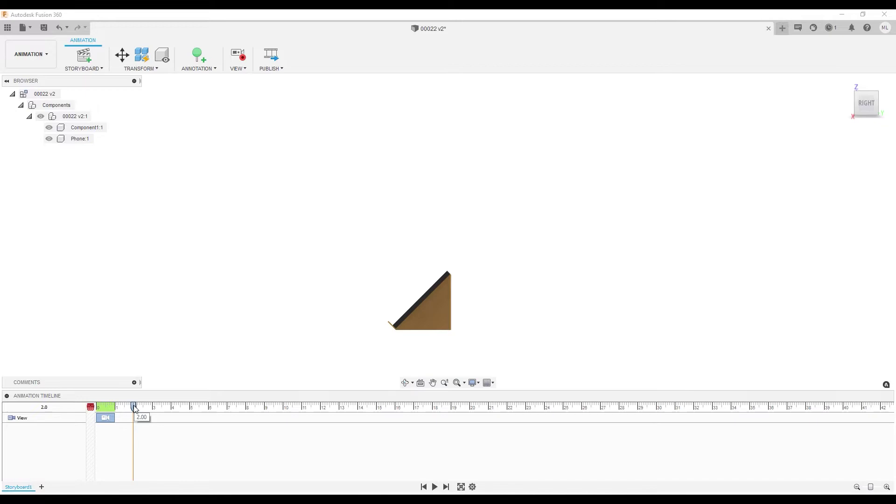
- Record camera changes to the back view at 2.0 and to the home view at 3.0 on the animation timeline
click(880, 103)
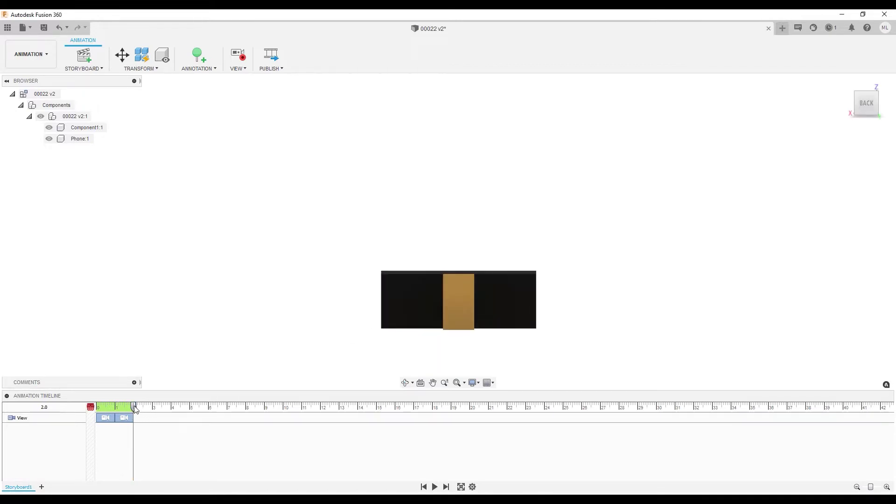
drag(135, 409, 154, 409)
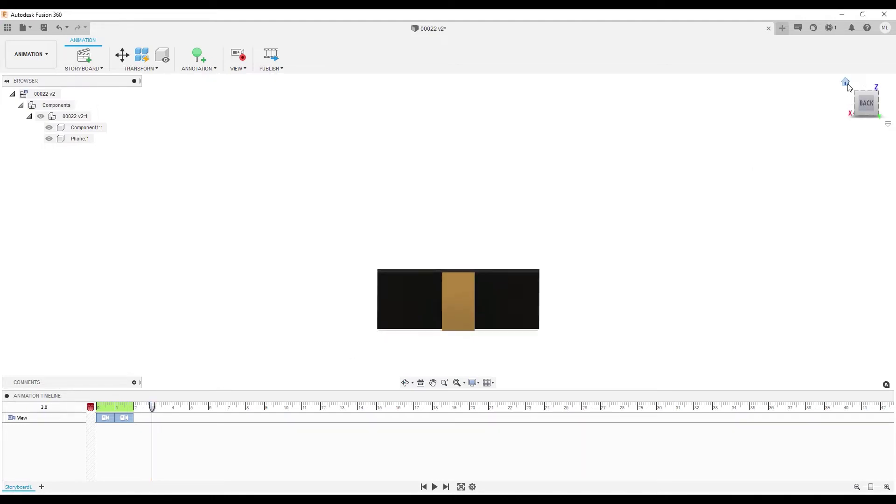
click(846, 83)
click(552, 233)
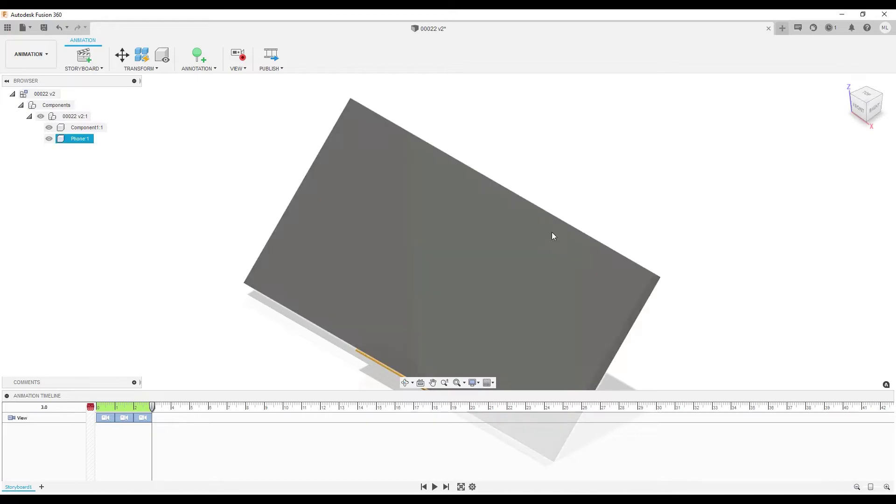
click(210, 301)
- Animate the phone sliding along negative X clear of the stand at 5.1, record a zoomed-out view, and advance the playhead to 7.0
drag(151, 411, 192, 411)
key(m)
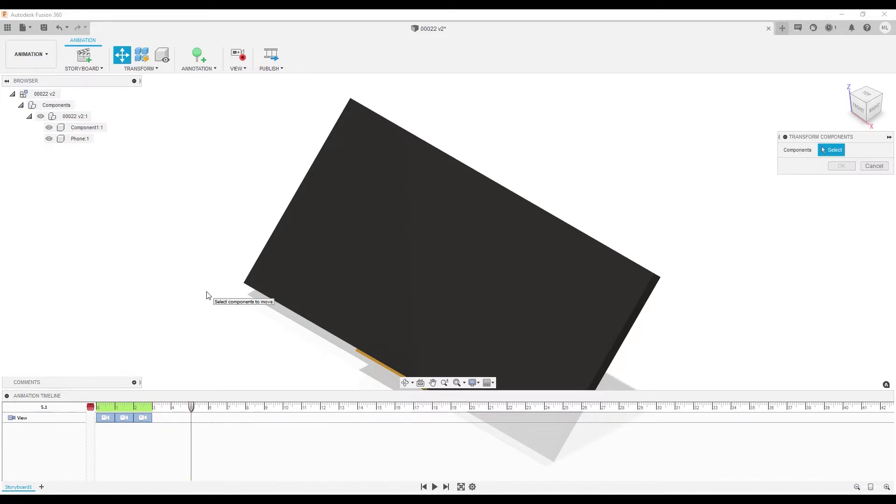
click(279, 262)
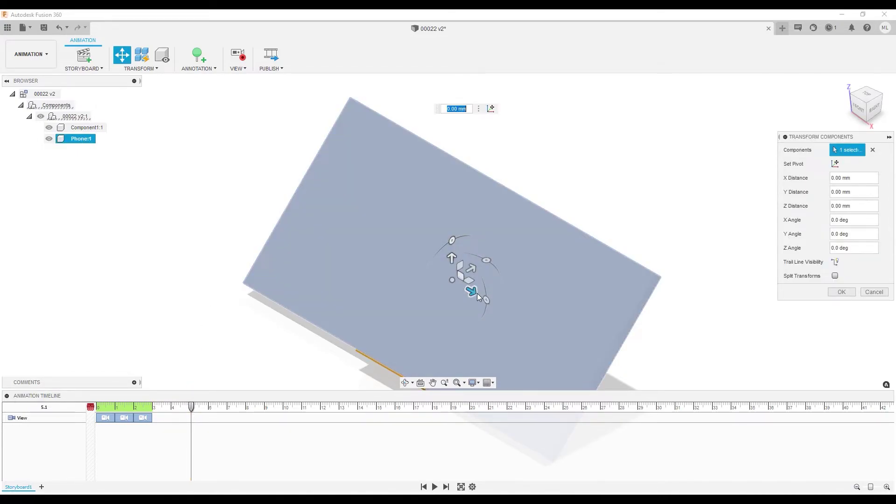
drag(477, 293, 244, 217)
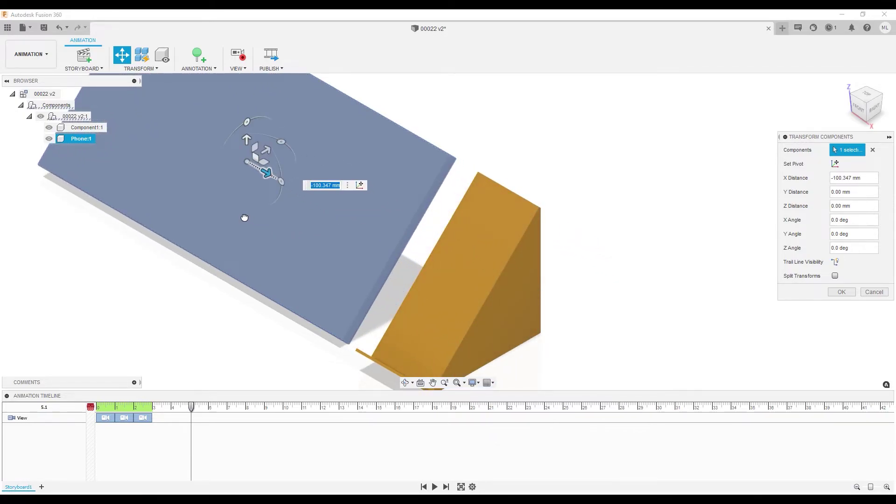
key(Return)
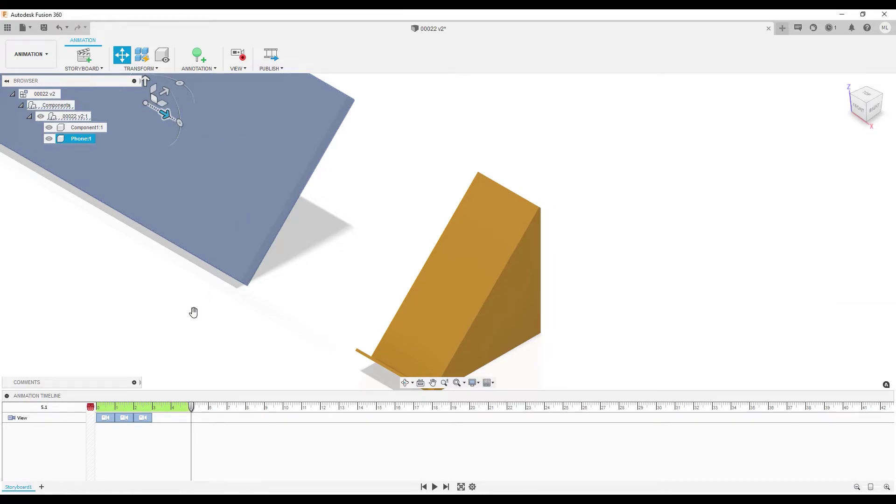
scroll(194, 313, down, 5)
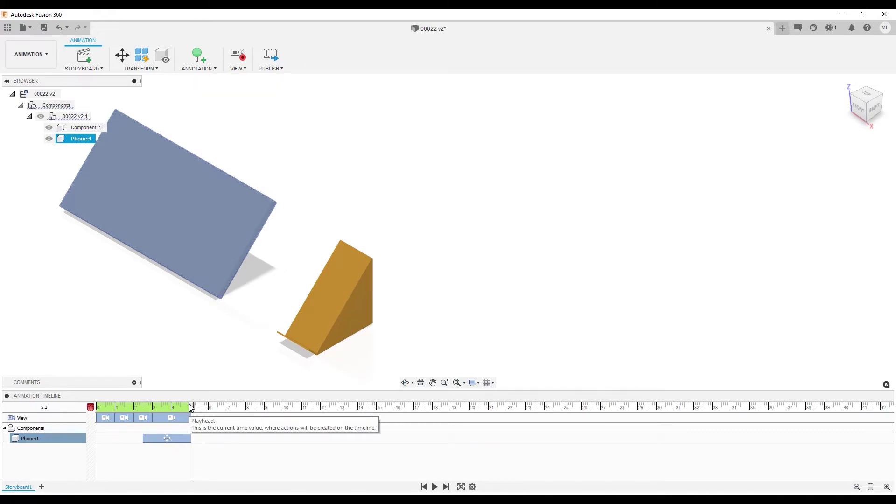
drag(192, 407, 227, 407)
- Try moving the phone 100 mm along X toward the stand, and undo the transform
key(m)
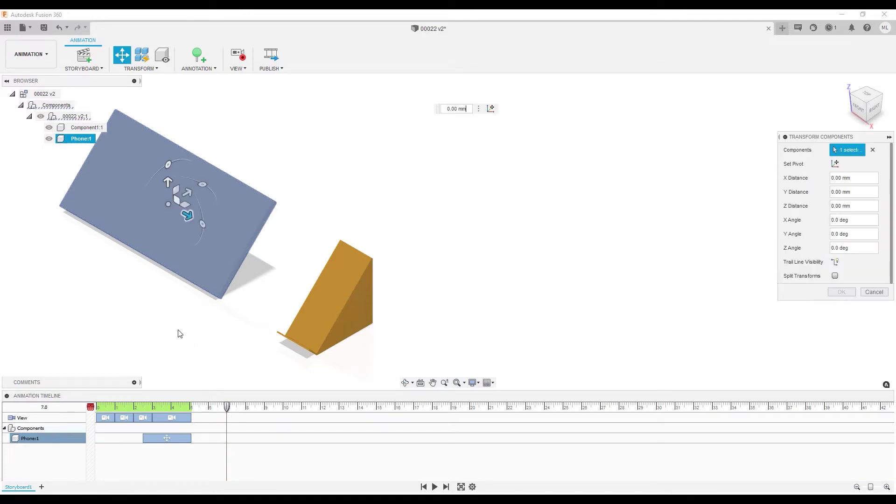
drag(193, 215, 196, 217)
text(100)
key(Return)
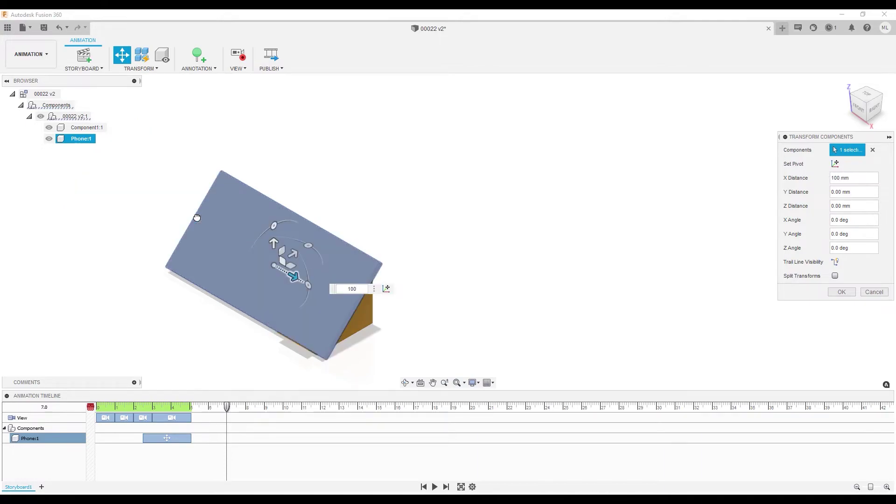
key(Return)
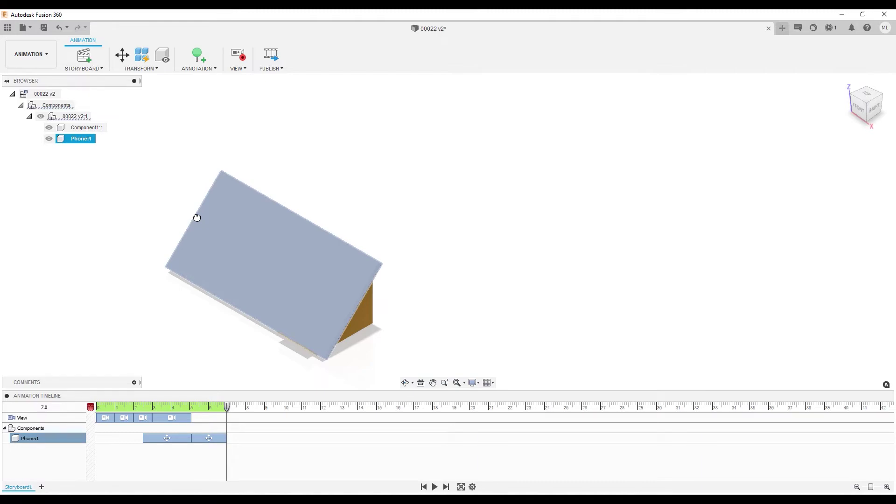
key(ctrl+z)
- Transform the phone freehand back in front of the stand at 7.0 on the timeline
key(m)
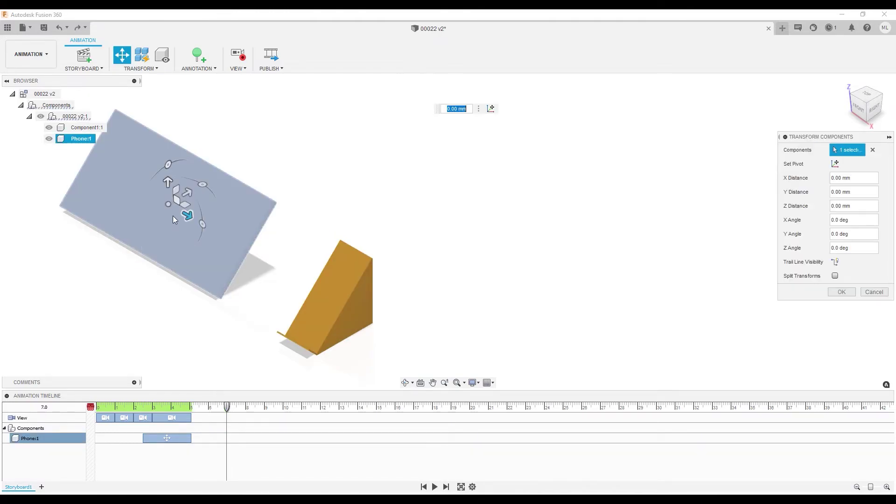
drag(201, 196, 346, 278)
key(Return)
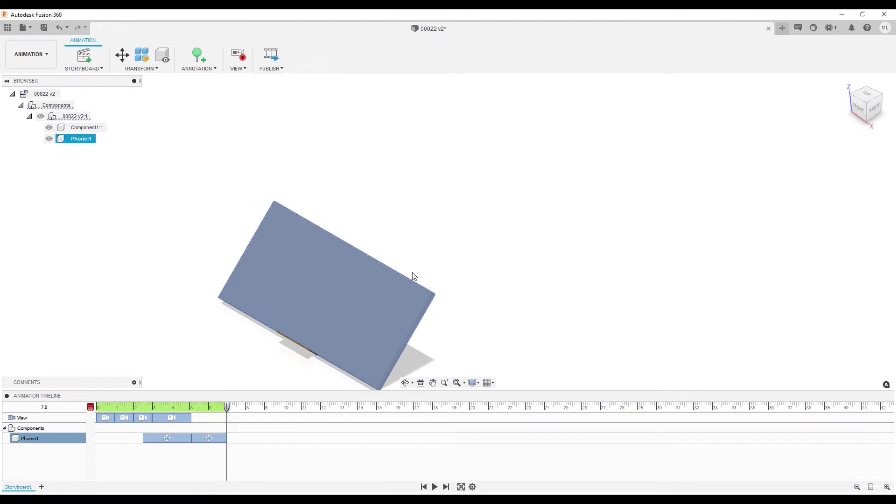
- Record camera changes to the left-front edge view at 9.0 and to the top view at 9.9
drag(227, 406, 280, 412)
click(851, 106)
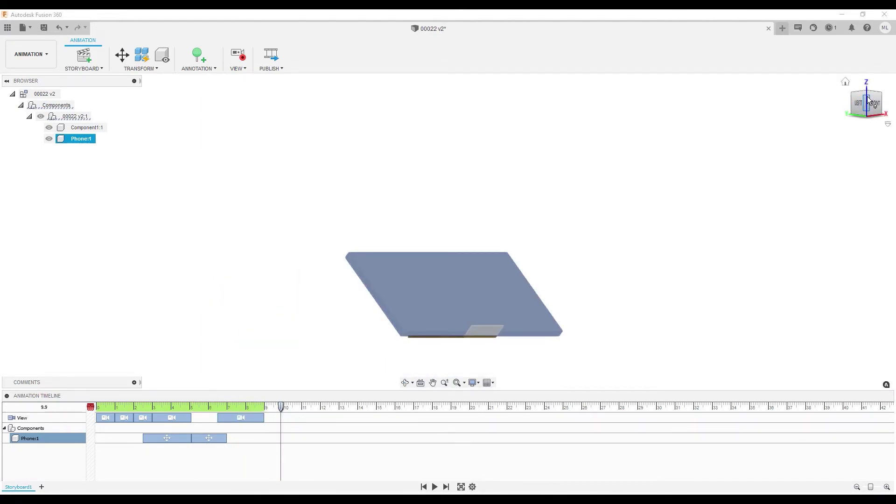
click(866, 91)
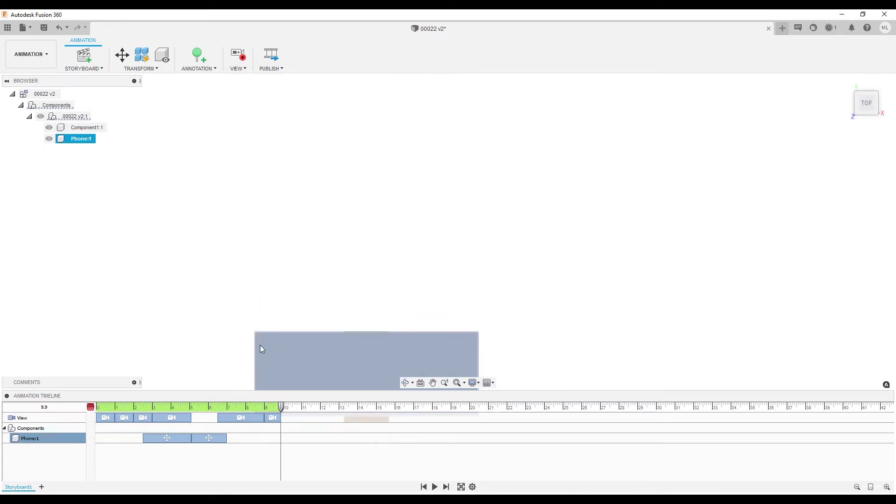
- Record an orbit to an angled right-side view of the phone and stand at 11.0
drag(281, 407, 303, 409)
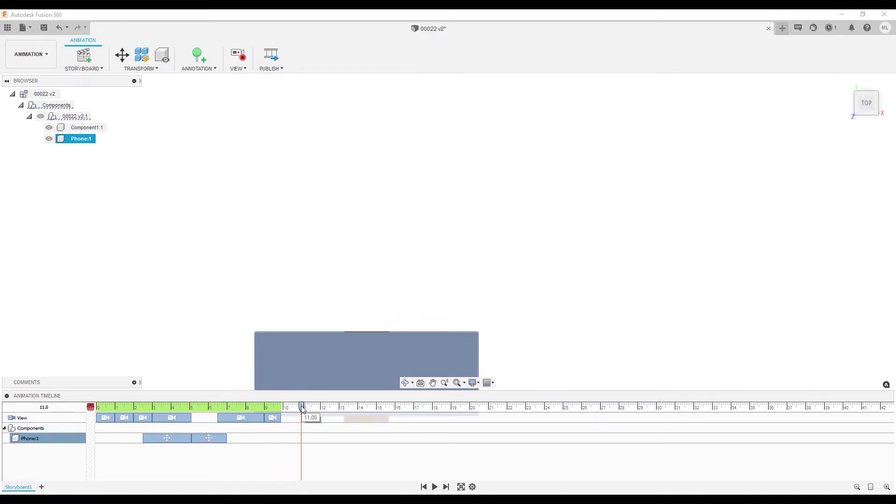
click(407, 383)
drag(508, 314, 178, 364)
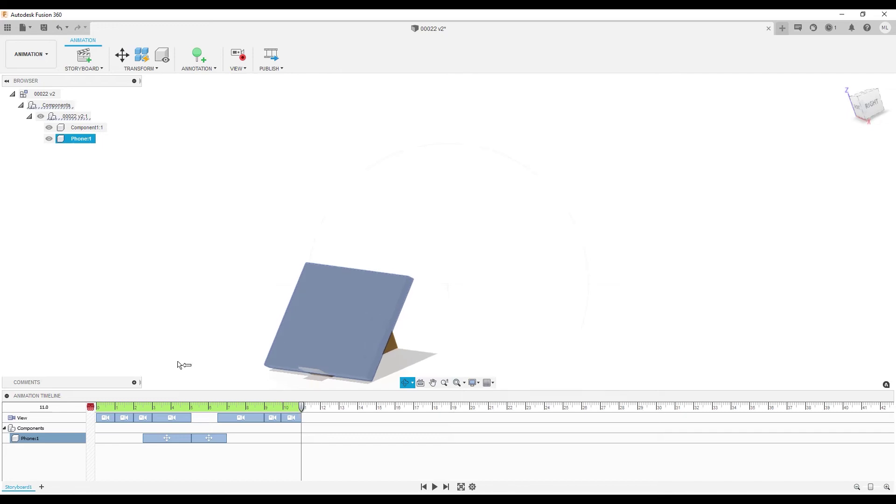
- Record a fitted, close-up view of the phone at 12.0 and advance the playhead to 13.1
click(308, 407)
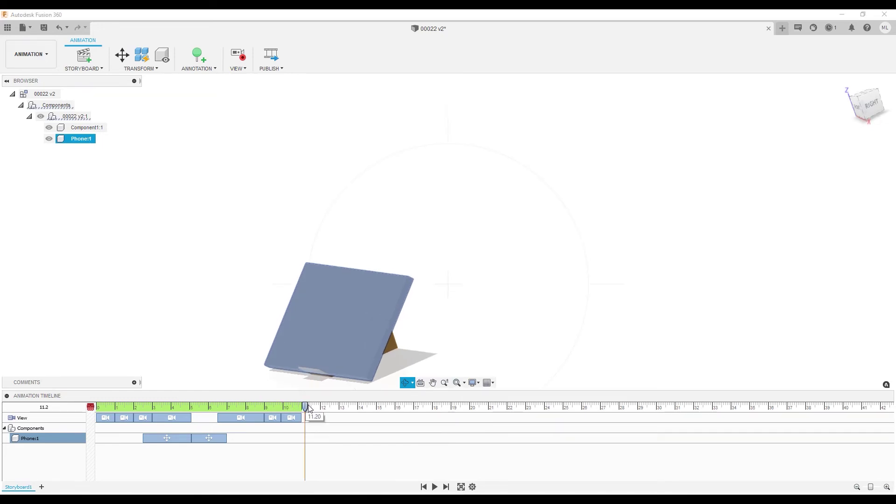
click(458, 384)
click(340, 407)
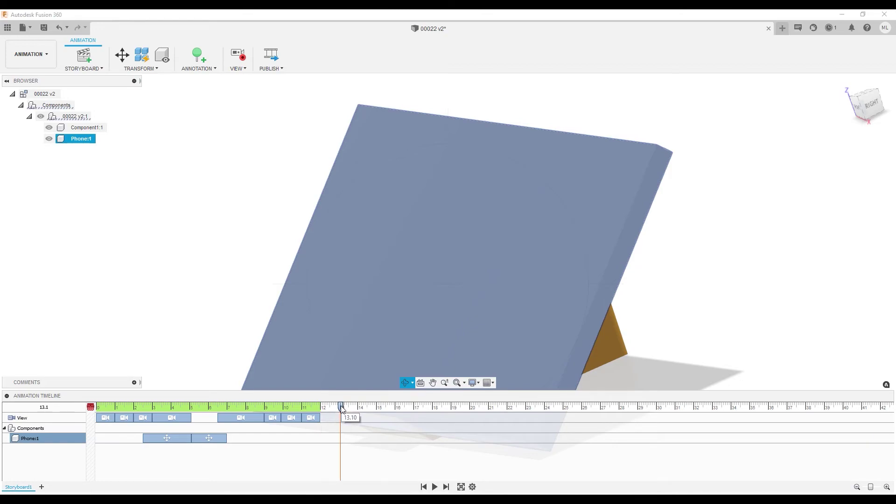
- Record a closing camera change to the home view at 13.1, zoomed out slightly
click(433, 383)
scroll(617, 322, down, 2)
drag(612, 320, 650, 262)
scroll(650, 263, down, 2)
scroll(650, 263, down, 1)
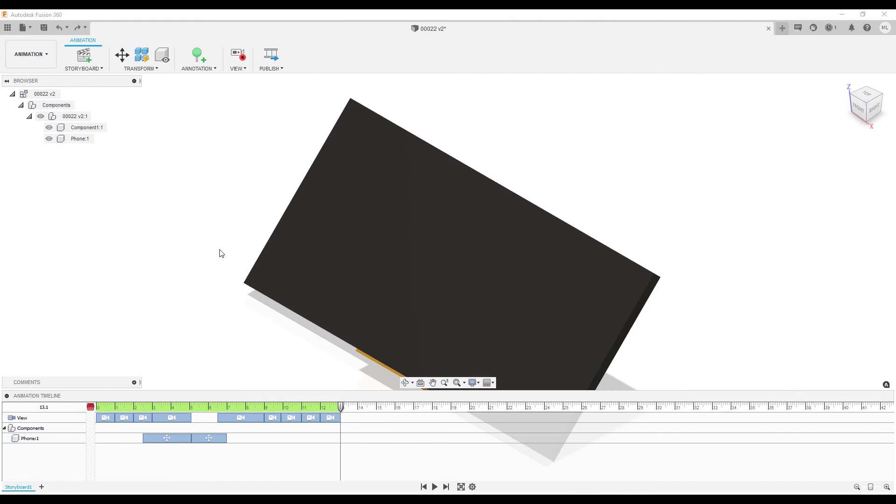
scroll(221, 253, down, 2)
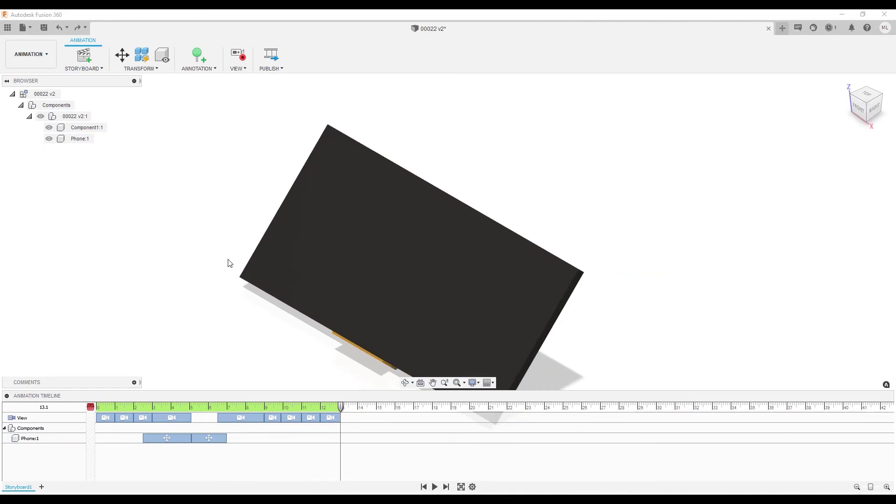
- Play back the animation and try zooming the timeline scale out and in
click(434, 487)
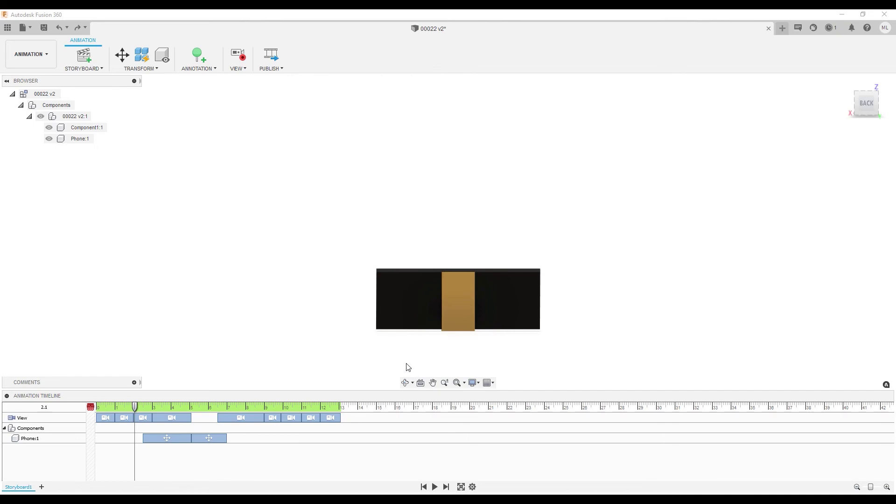
click(857, 487)
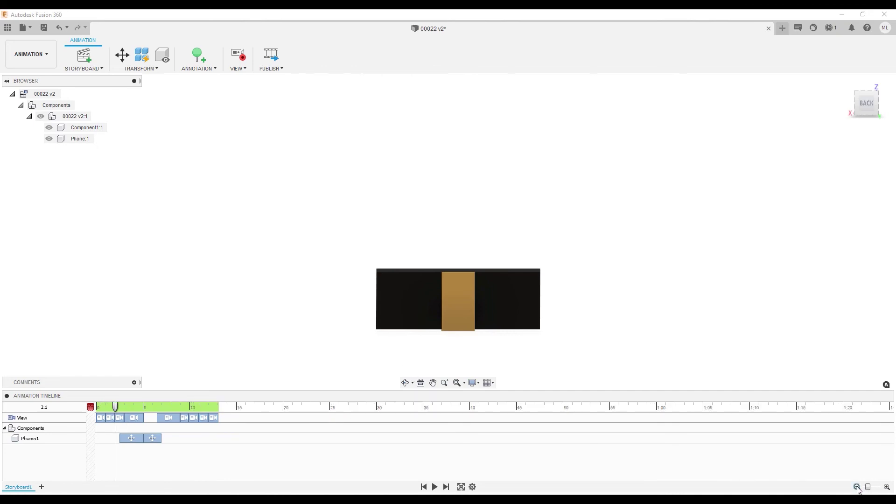
click(881, 488)
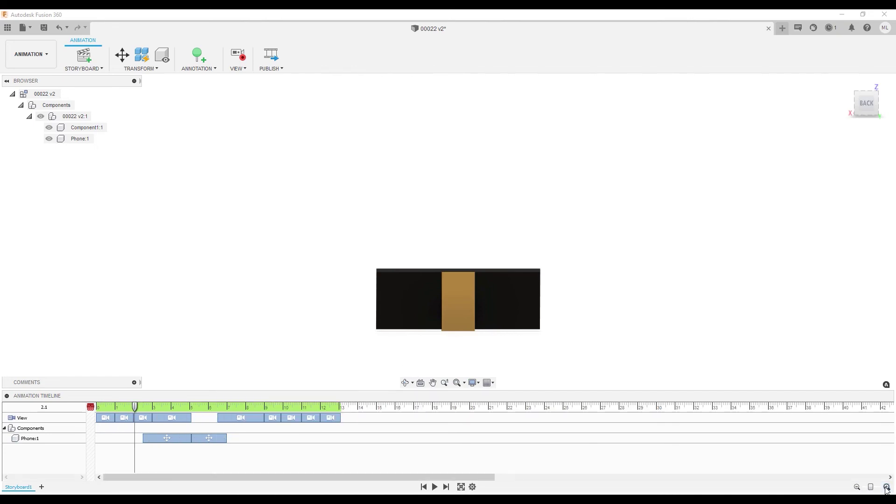
click(857, 487)
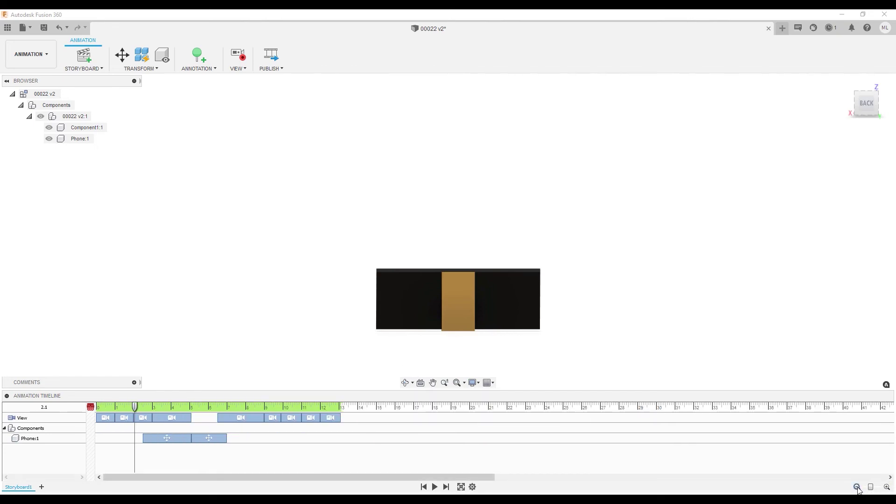
- Look at the Publish Video command, and open the "How to create a simple animation in Autodesk Fusion ..." file from File Explorer
click(277, 69)
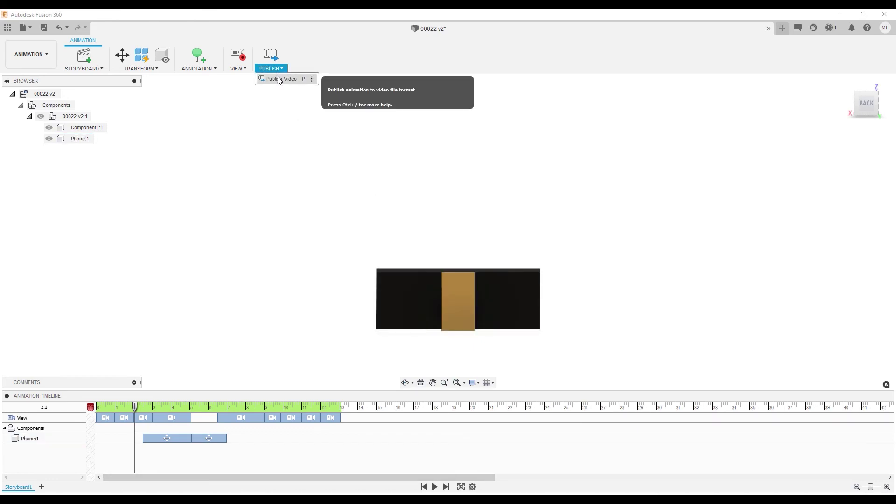
click(270, 147)
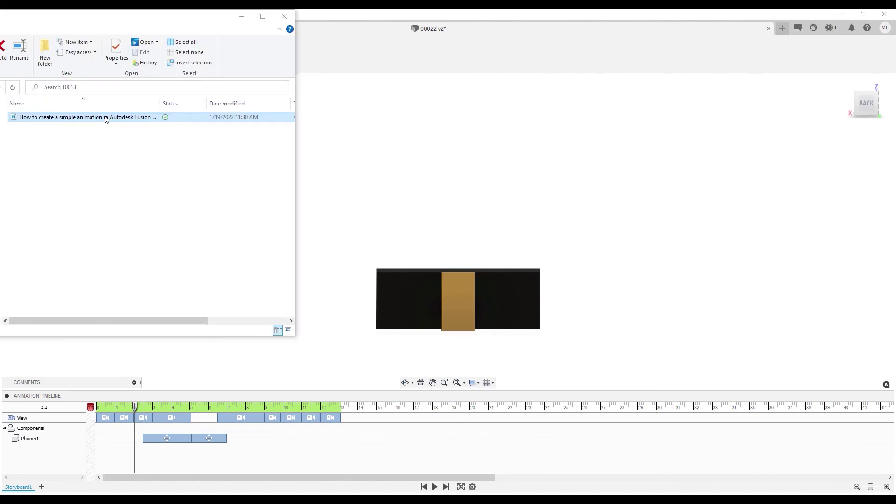
double_click(104, 118)
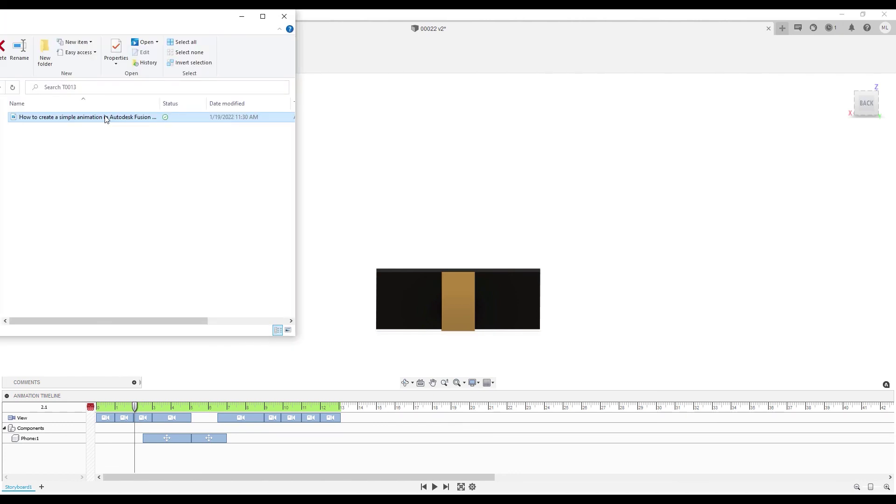